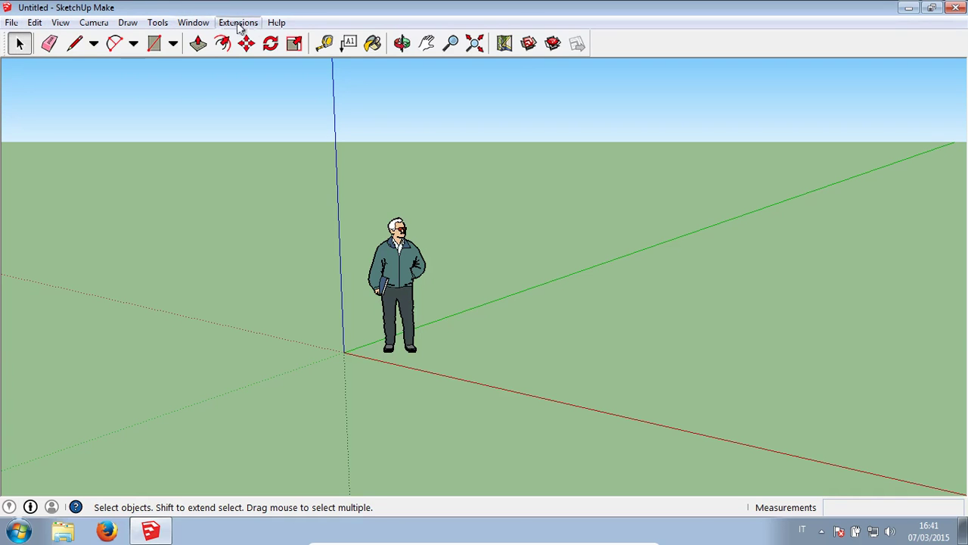
Browse the Camera menu, then float the main toolset as two rows and redock it
click(97, 22)
mouse_move(127, 70)
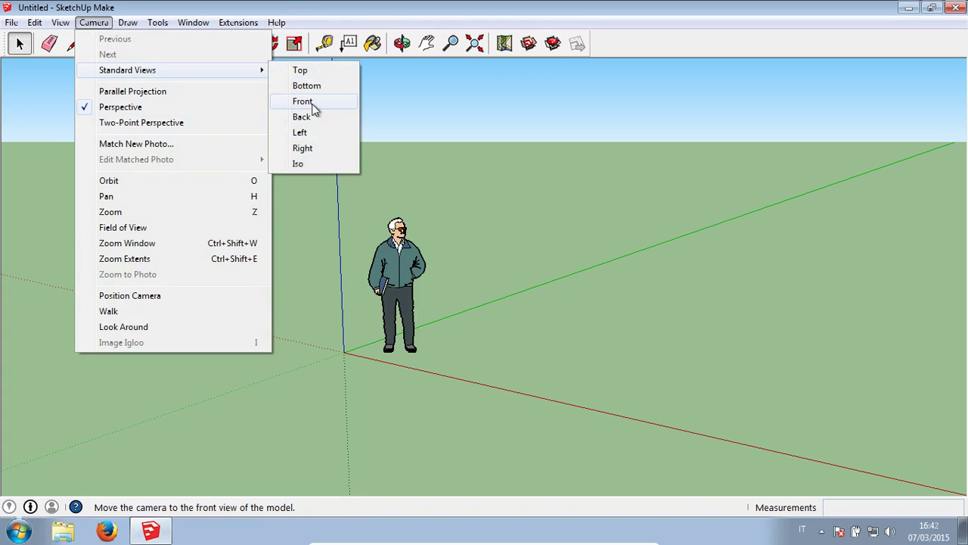
click(477, 17)
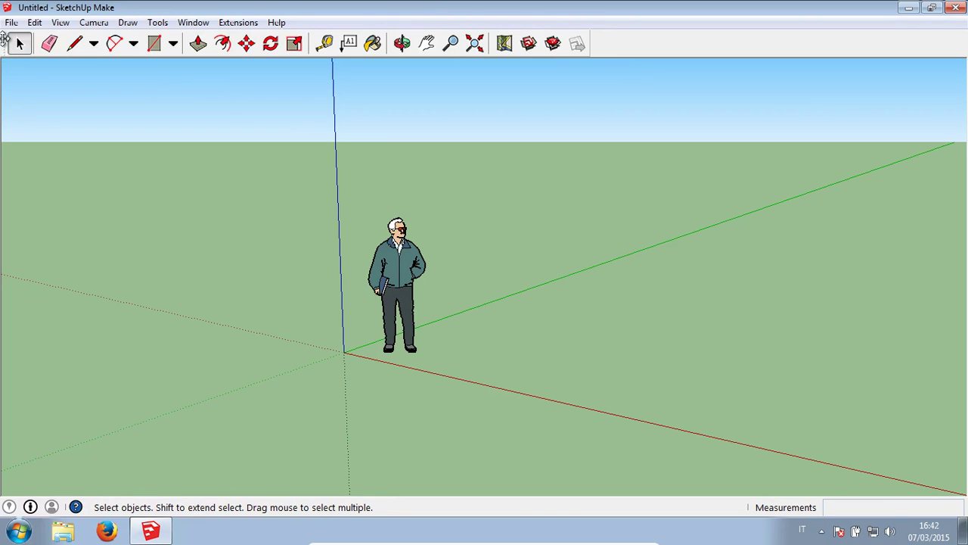
drag(6, 38, 115, 125)
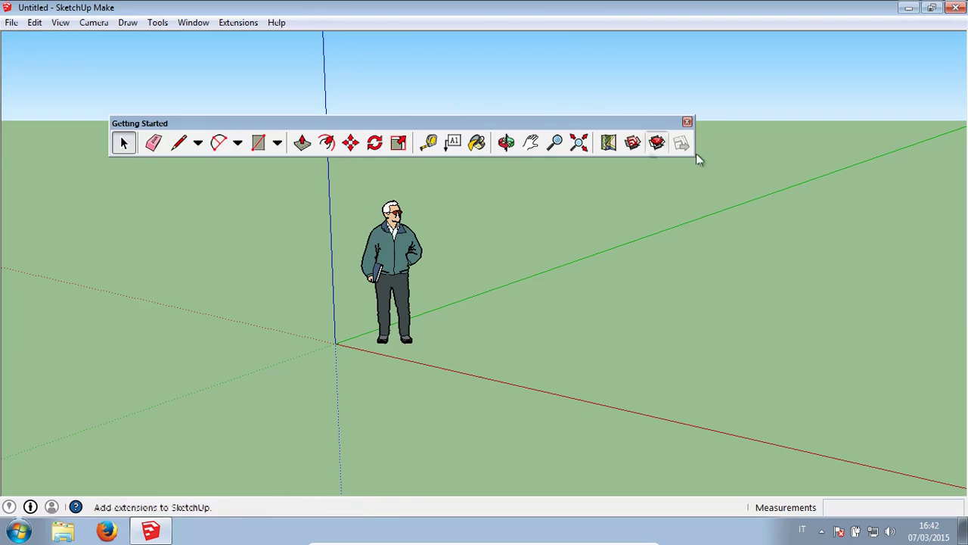
drag(692, 144, 567, 177)
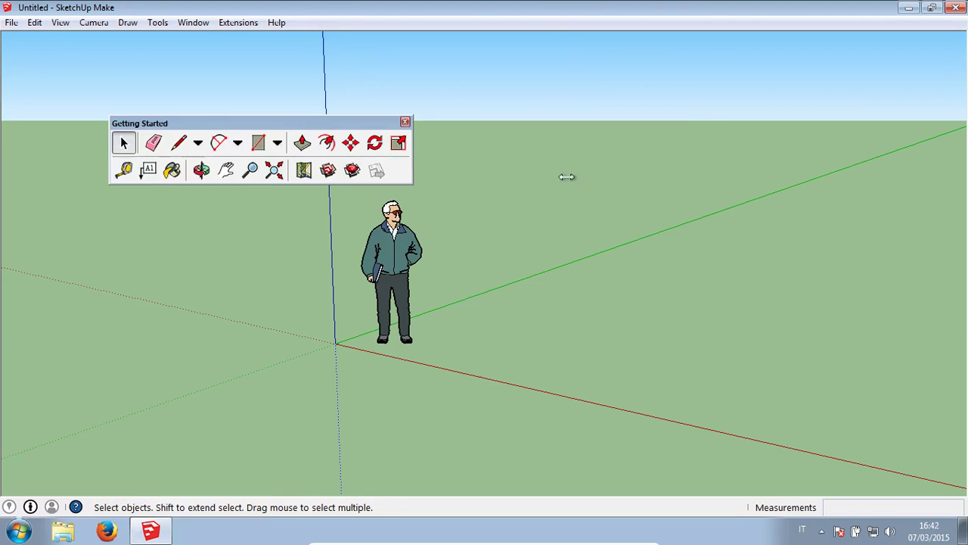
mouse_move(290, 123)
mouse_down()
mouse_move(227, 26)
mouse_move(181, 26)
mouse_up()
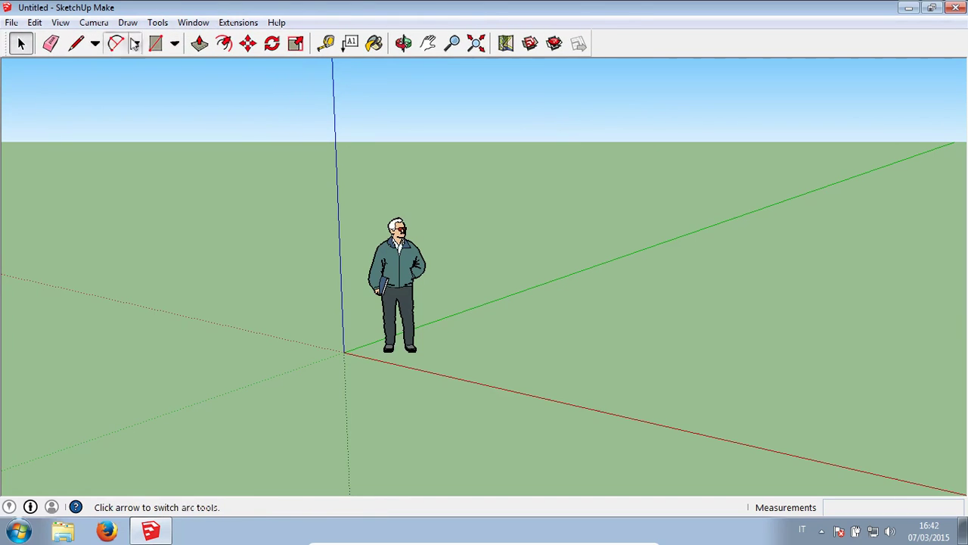
Turn on the Drawing toolbar, leaving Measurements off, and dock it beside the main tools
click(63, 23)
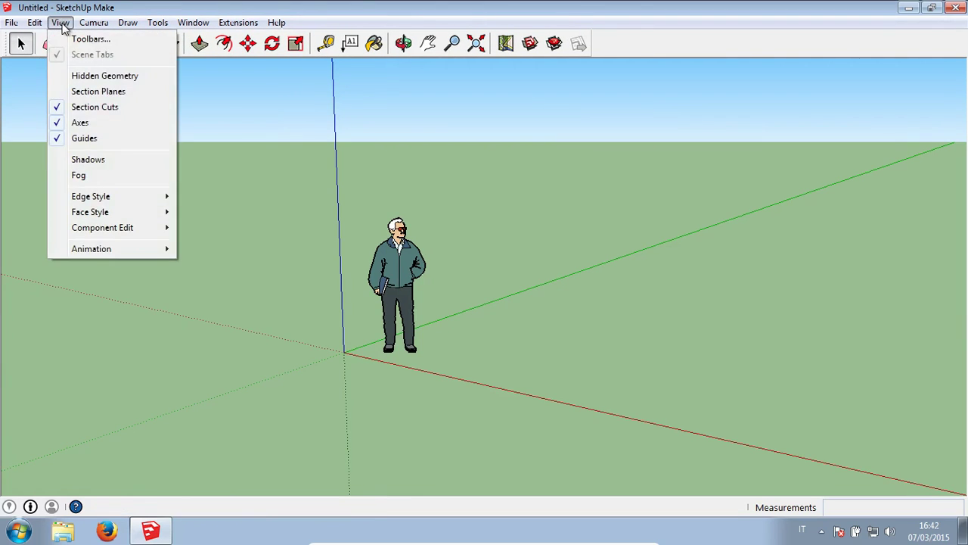
click(110, 45)
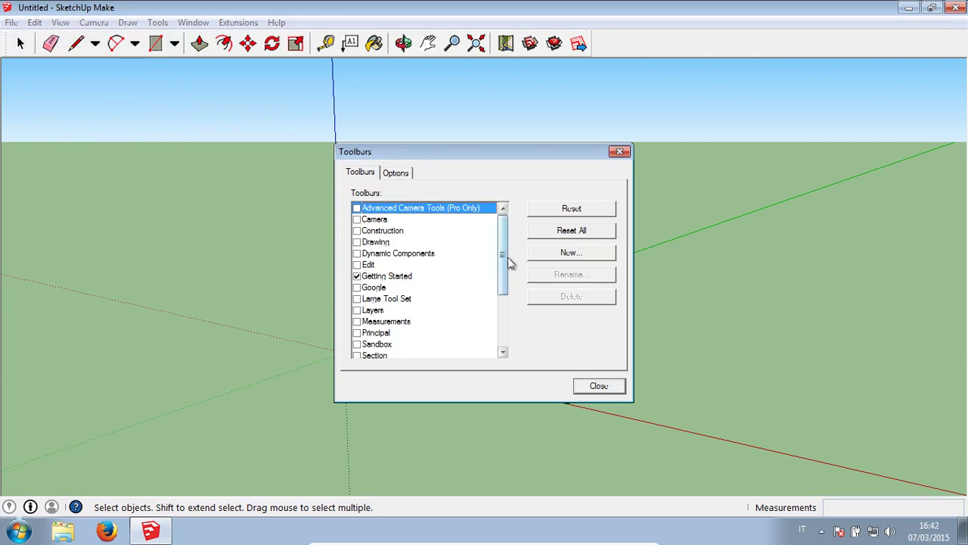
mouse_move(505, 256)
mouse_down()
mouse_move(511, 323)
mouse_move(511, 247)
mouse_up()
click(357, 242)
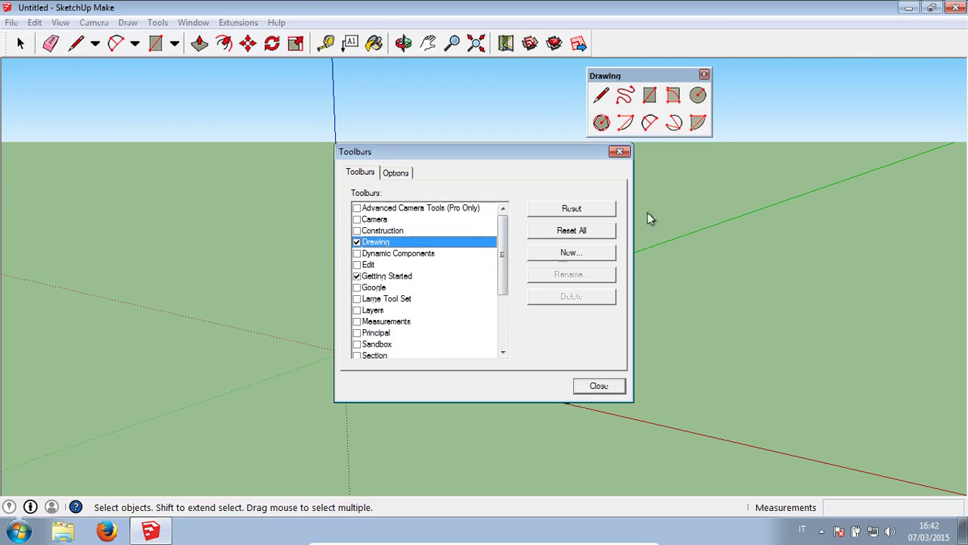
click(357, 322)
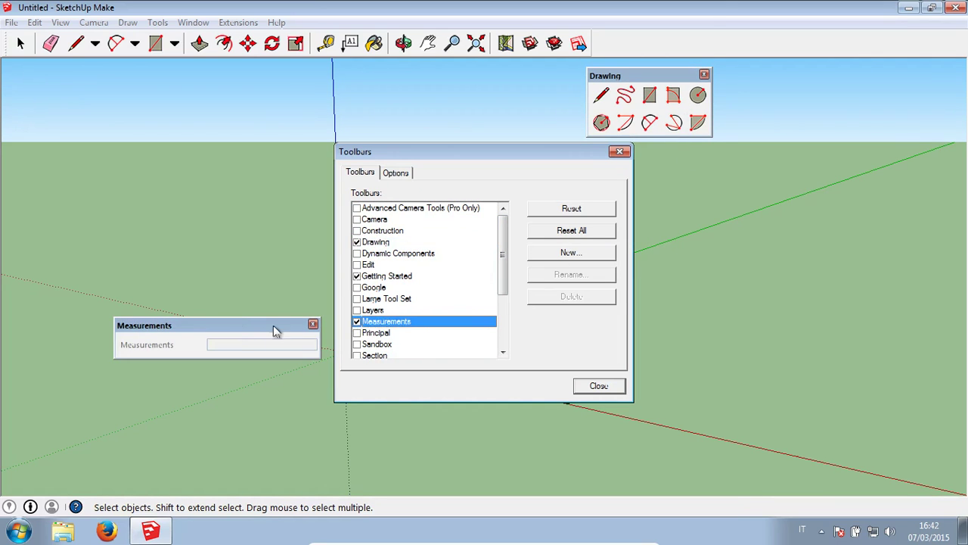
click(313, 323)
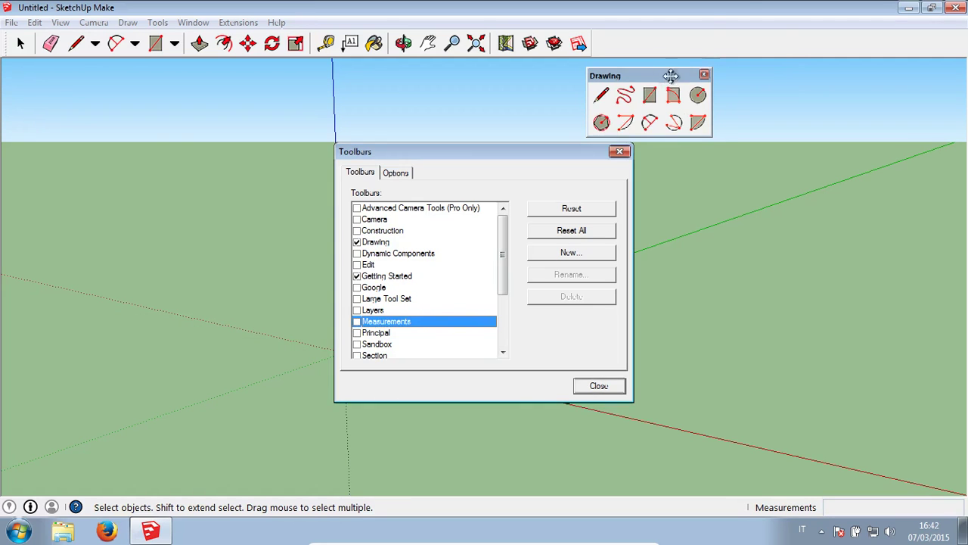
drag(664, 77, 675, 32)
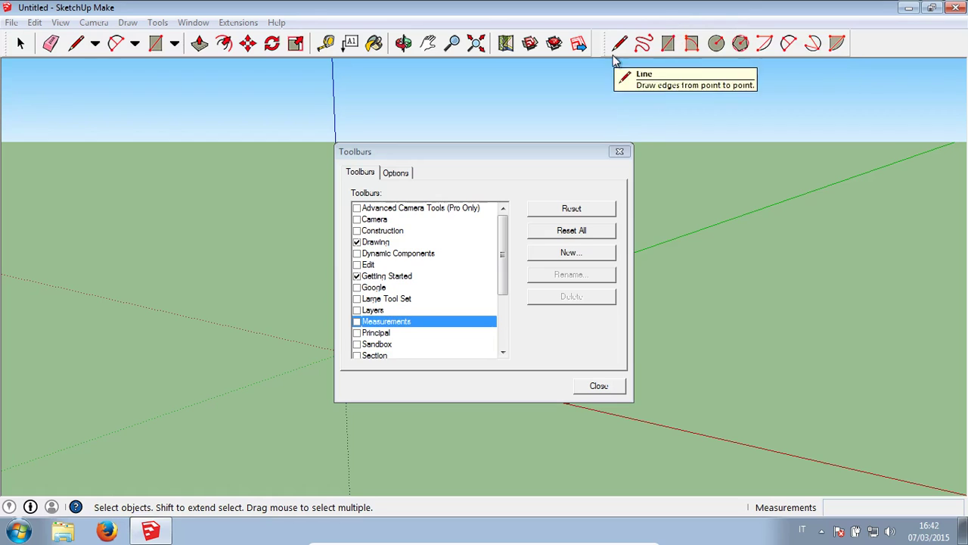
Close the Toolbars dialog, keeping the Drawing toolbar docked next to the main tools
click(599, 389)
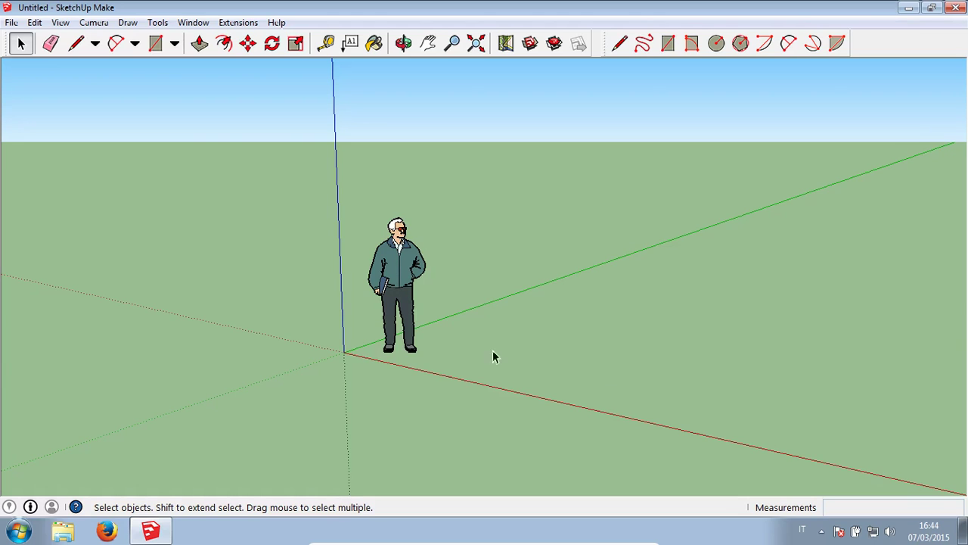
click(156, 43)
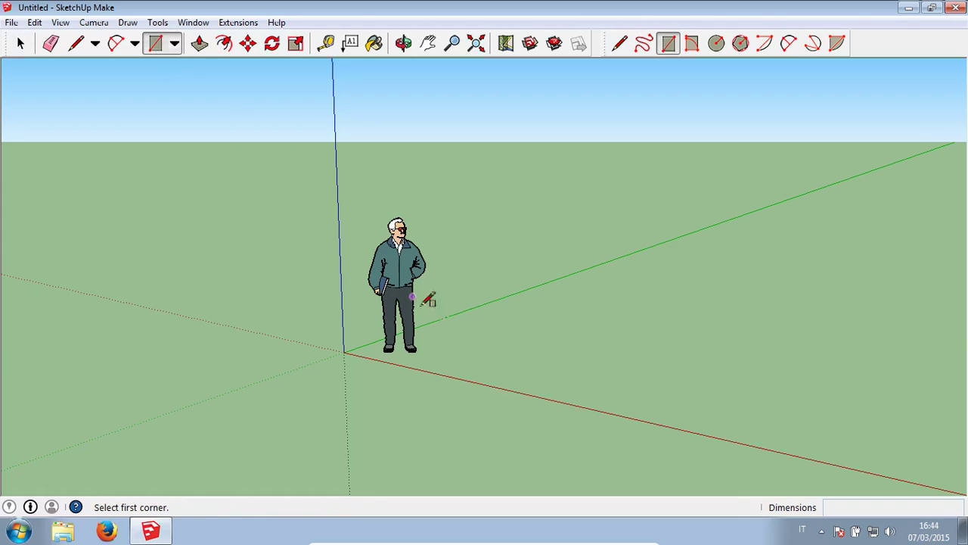
click(456, 355)
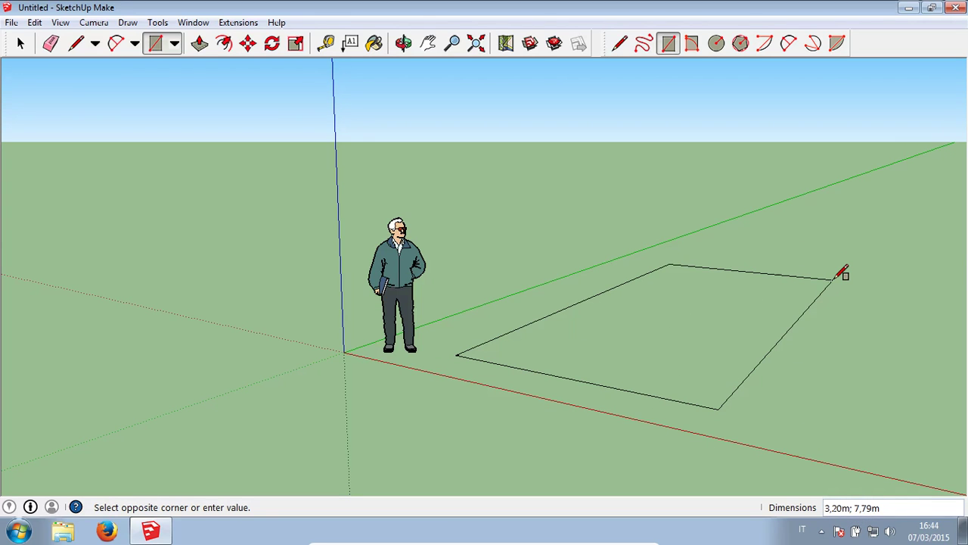
text(2;)
text(3)
key(Return)
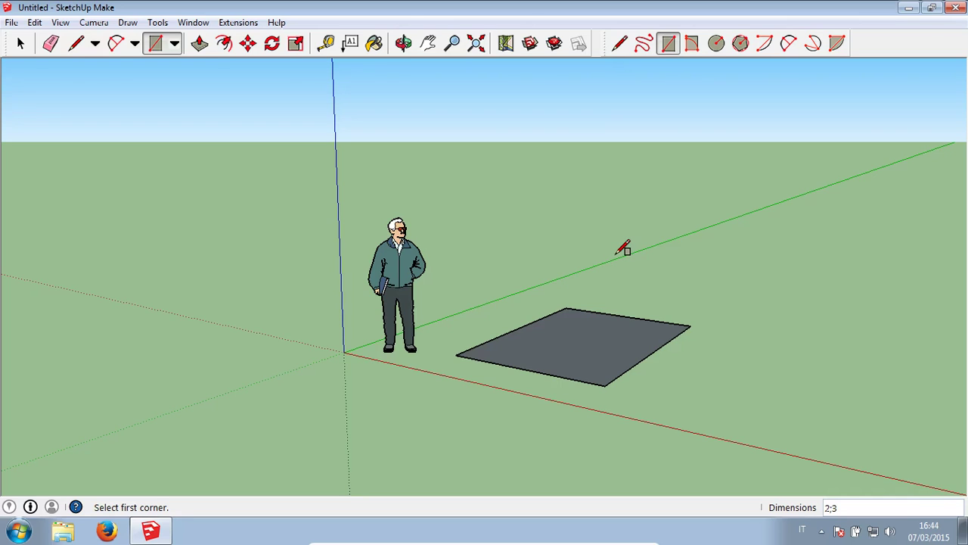
key(space)
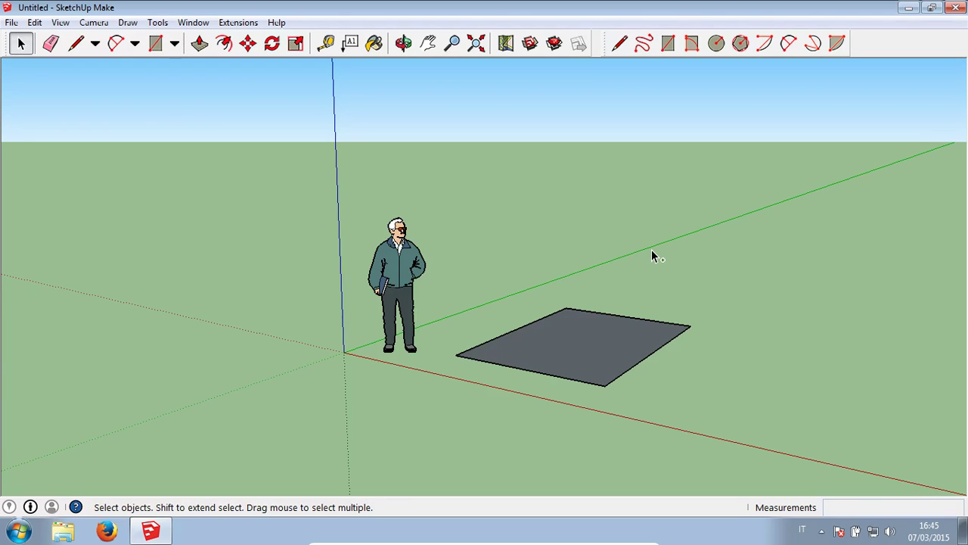
key(ctrl+z)
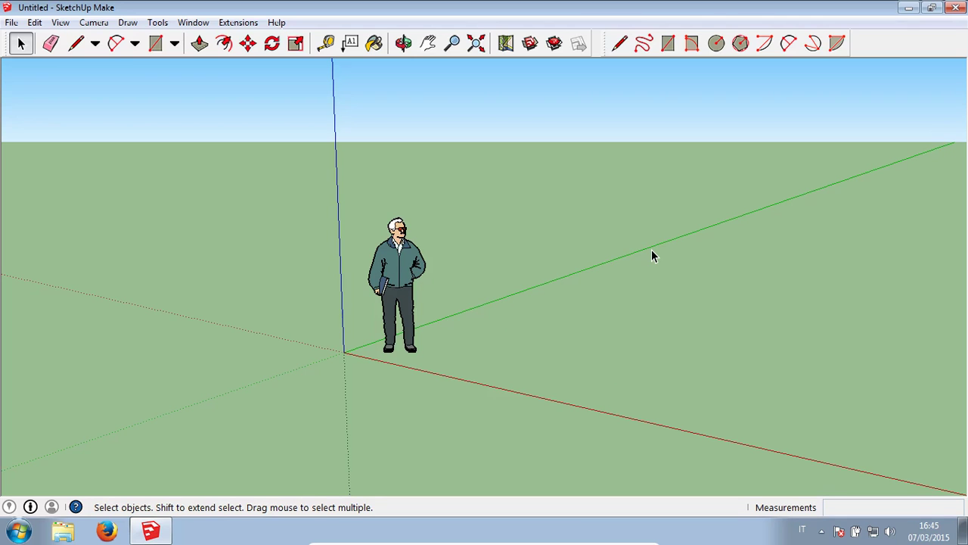
Open the Edit menu and dismiss it without running any command
click(34, 22)
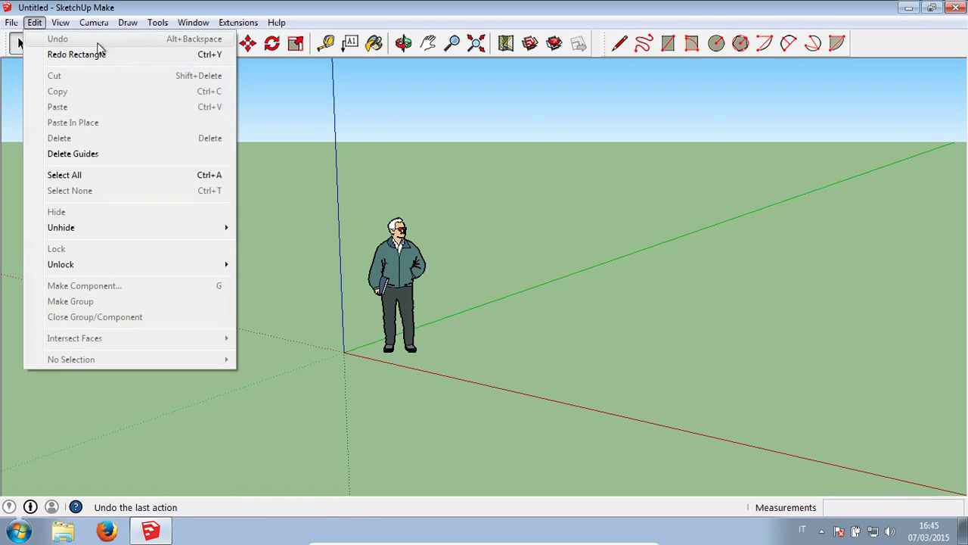
click(545, 124)
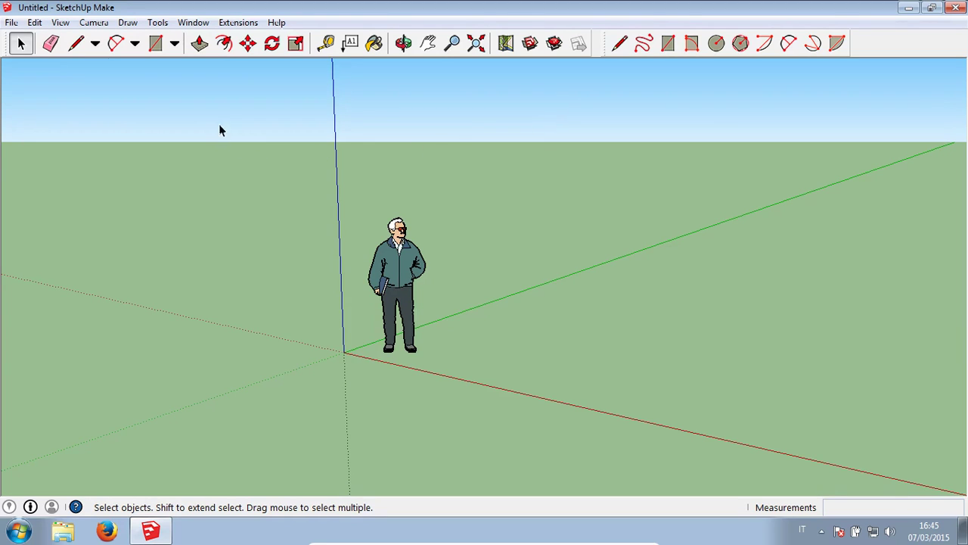
Show the Materials panel, move it to the upper right, shrink it, and roll it up
click(185, 27)
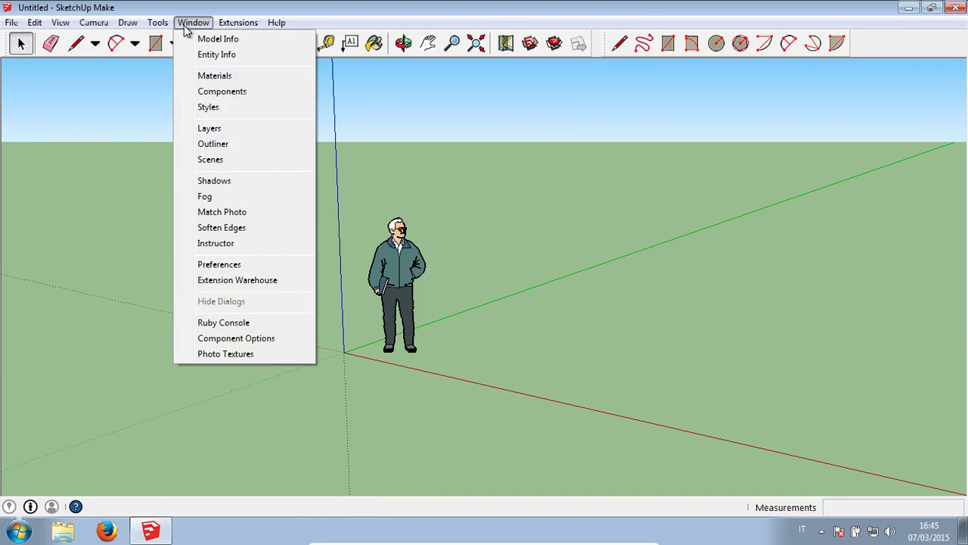
click(200, 77)
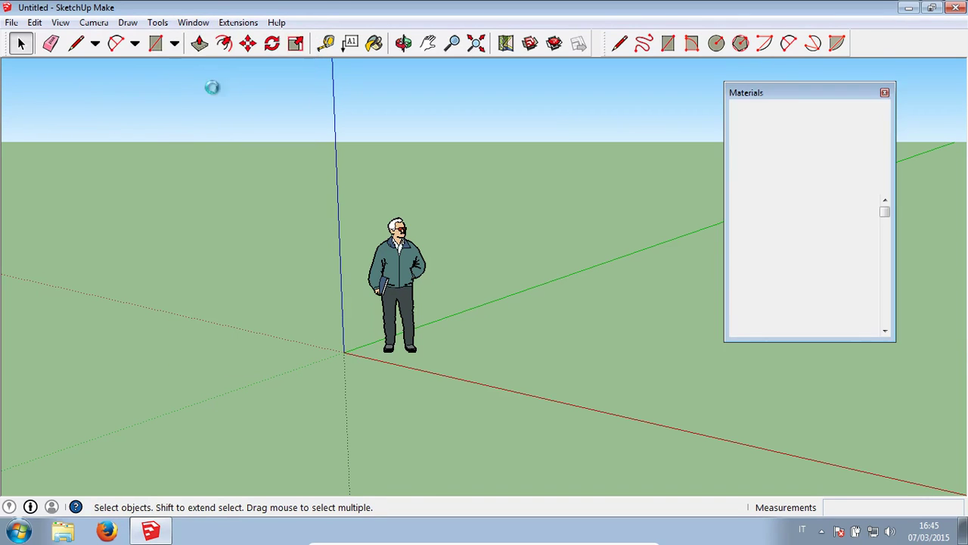
mouse_move(827, 93)
mouse_down()
mouse_move(687, 95)
mouse_move(716, 99)
mouse_up()
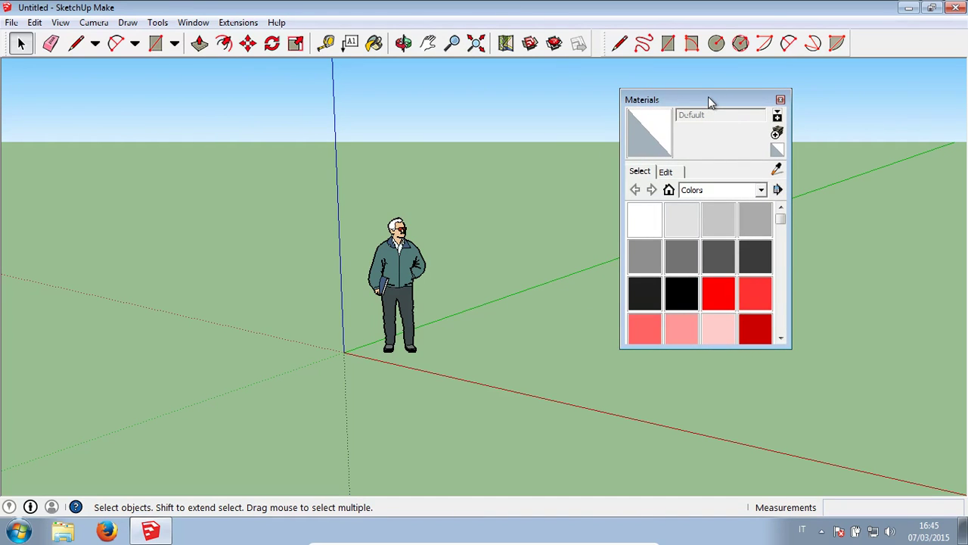
mouse_move(715, 102)
mouse_down()
mouse_move(240, 117)
mouse_move(612, 162)
mouse_move(817, 111)
mouse_move(791, 110)
mouse_up()
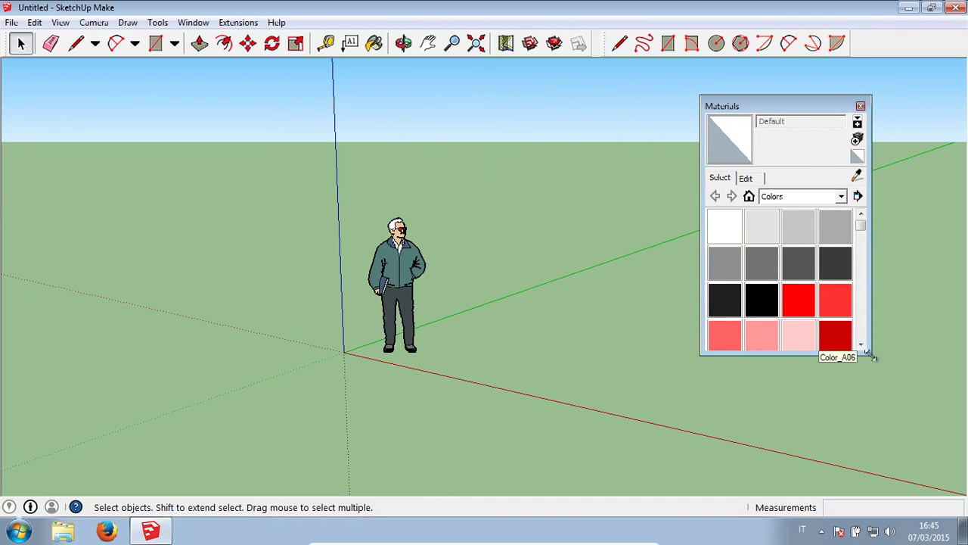
mouse_move(870, 356)
mouse_down()
mouse_move(842, 341)
mouse_move(843, 349)
mouse_up()
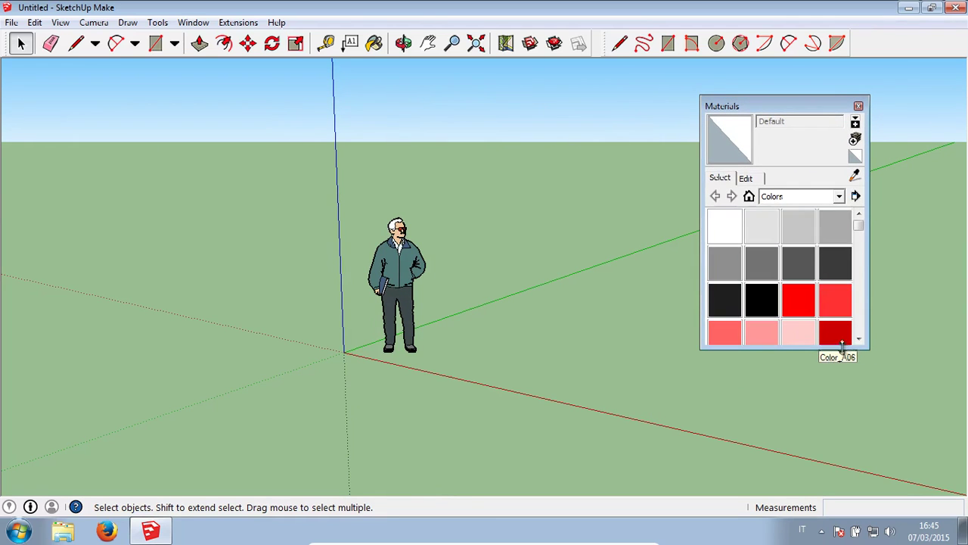
click(796, 107)
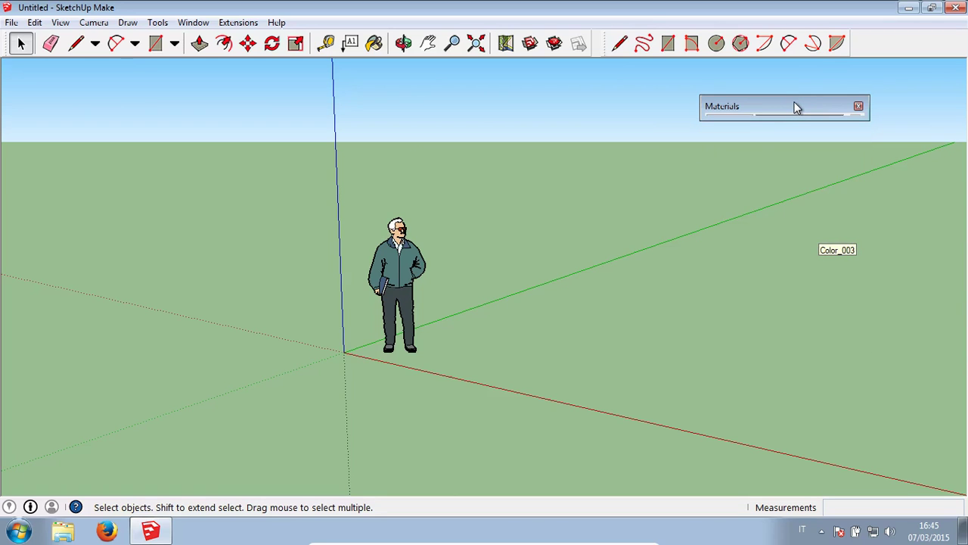
click(198, 23)
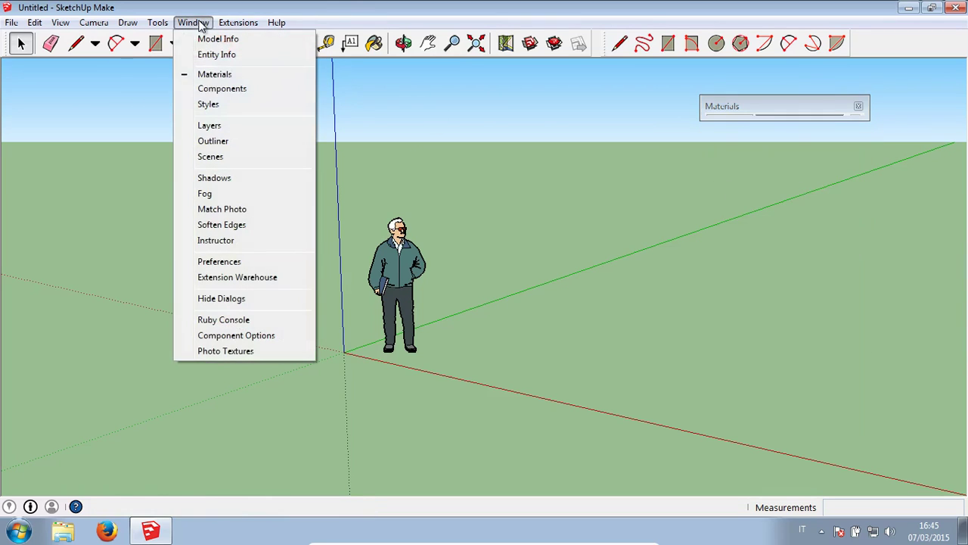
Show the Components panel, dock it beneath Materials, and collapse both to their titles
click(190, 92)
mouse_move(625, 91)
mouse_down()
mouse_move(773, 171)
mouse_move(812, 136)
mouse_up()
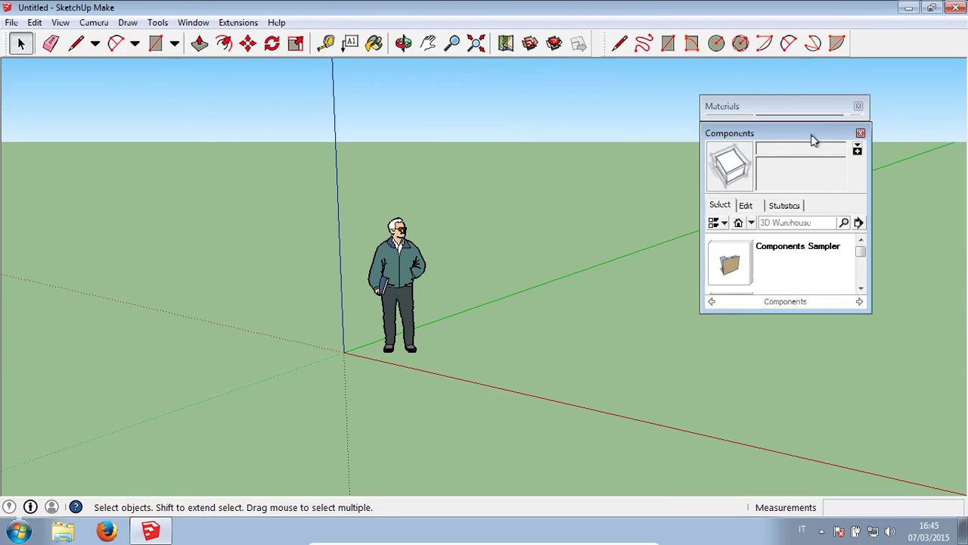
click(800, 134)
click(797, 105)
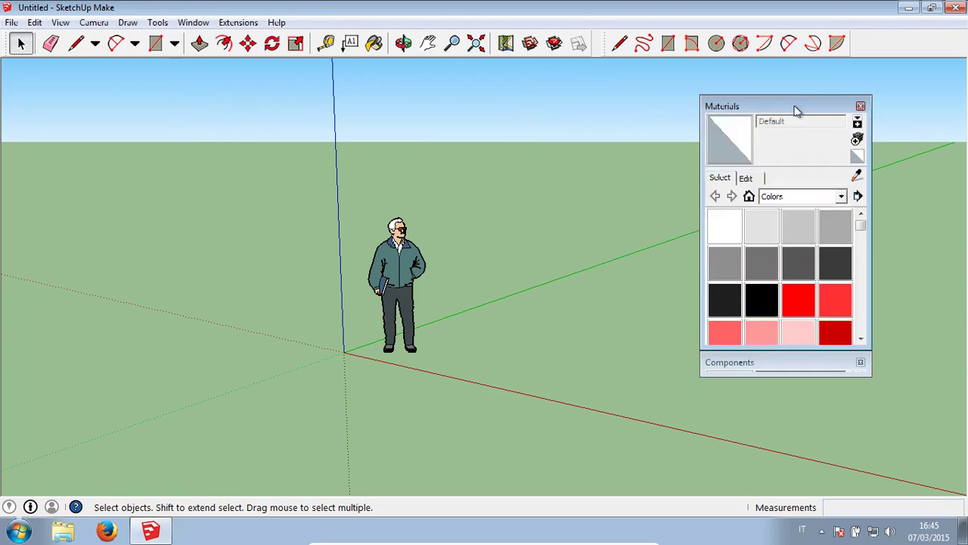
click(795, 108)
click(780, 134)
click(785, 136)
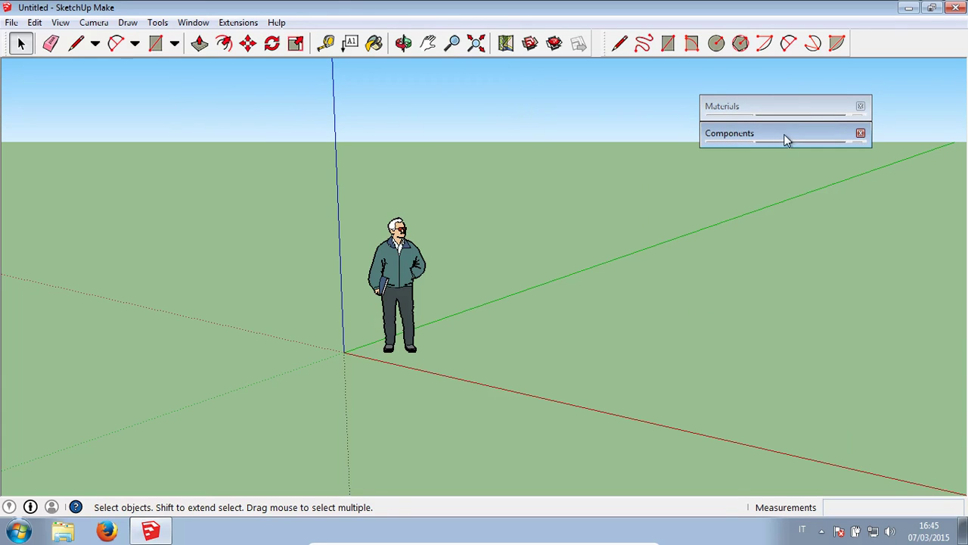
Show the Styles panel, dock it beneath Components, then expand and collapse it
click(194, 22)
click(202, 99)
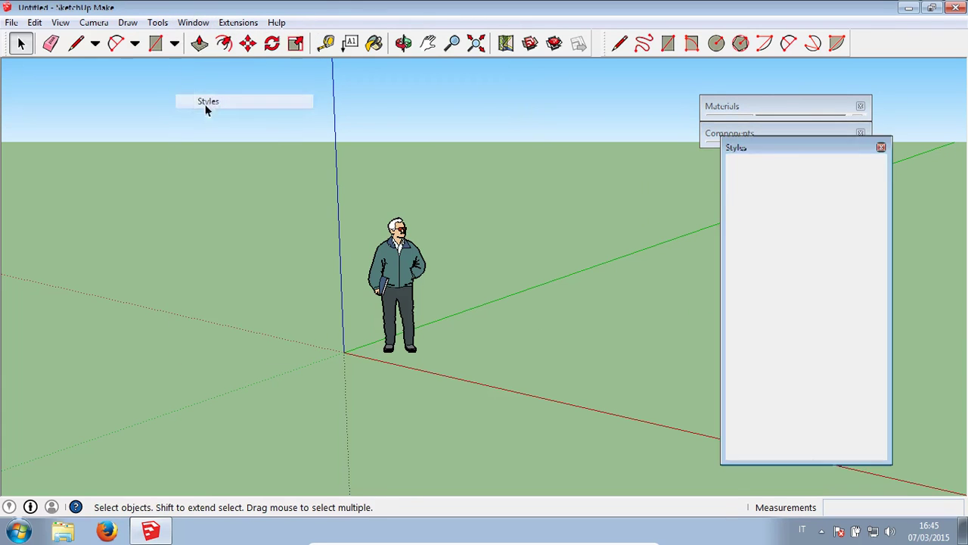
click(813, 149)
drag(816, 149, 794, 164)
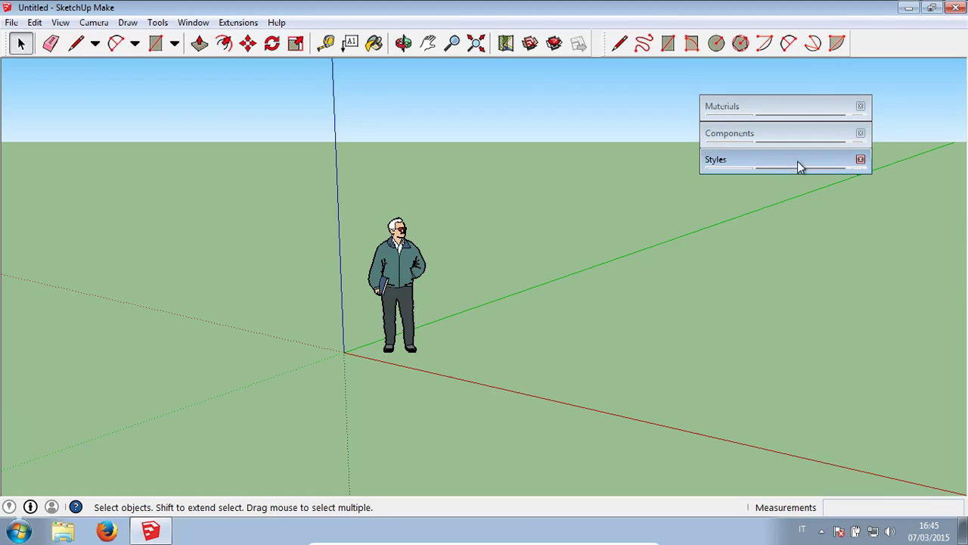
click(782, 159)
click(781, 155)
Close the Styles, Components and Materials panels
click(860, 159)
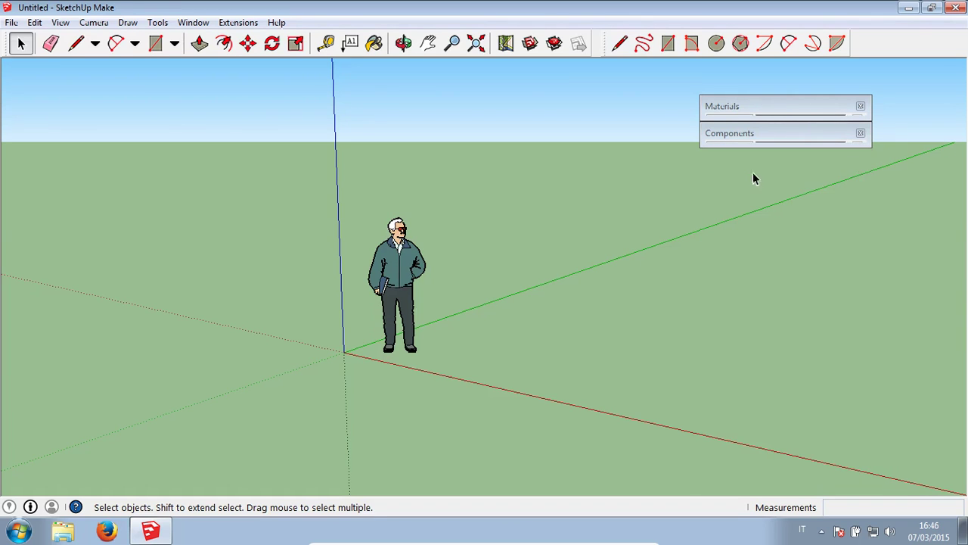
click(860, 133)
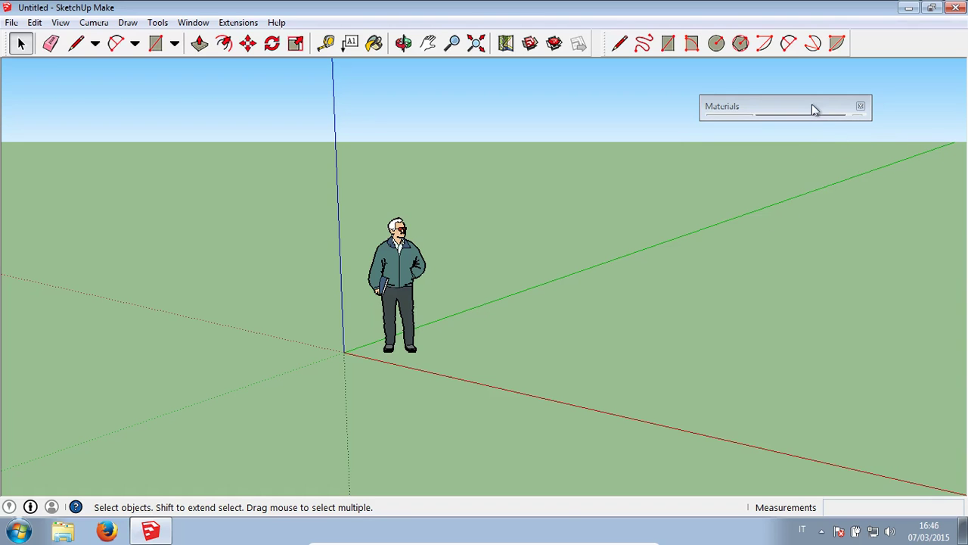
click(860, 106)
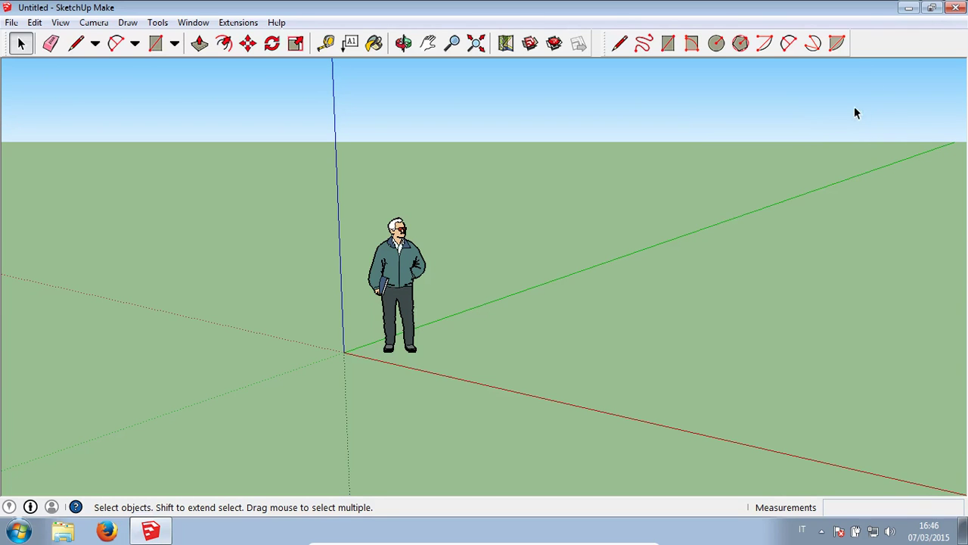